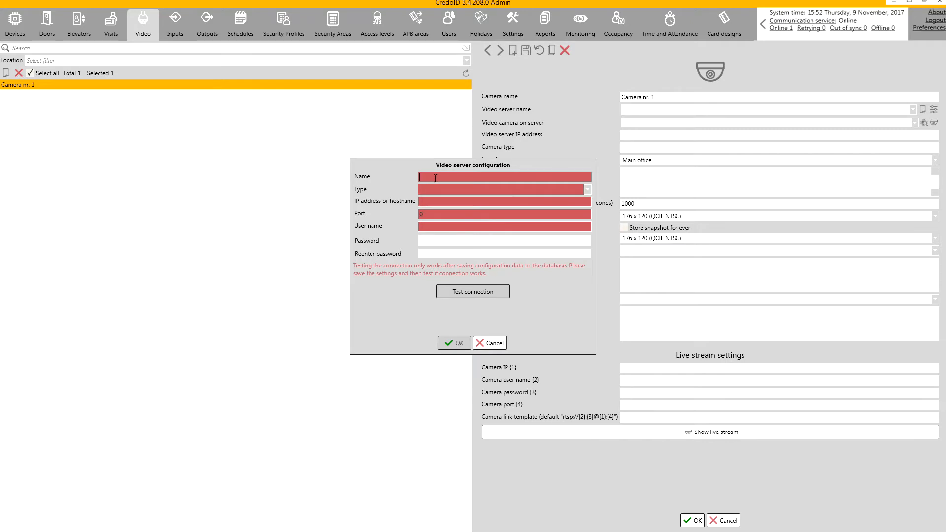
- Create a Digifort video server 'DegiFort server' at 192.168.8.127, port 8601, with its login credentials
left_click(574, 181)
type("DegiFort server")
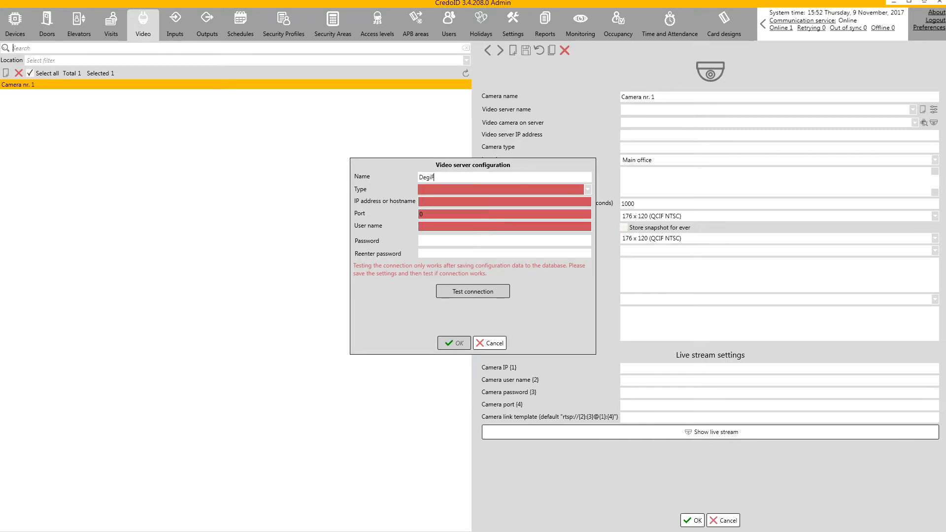
left_click(472, 191)
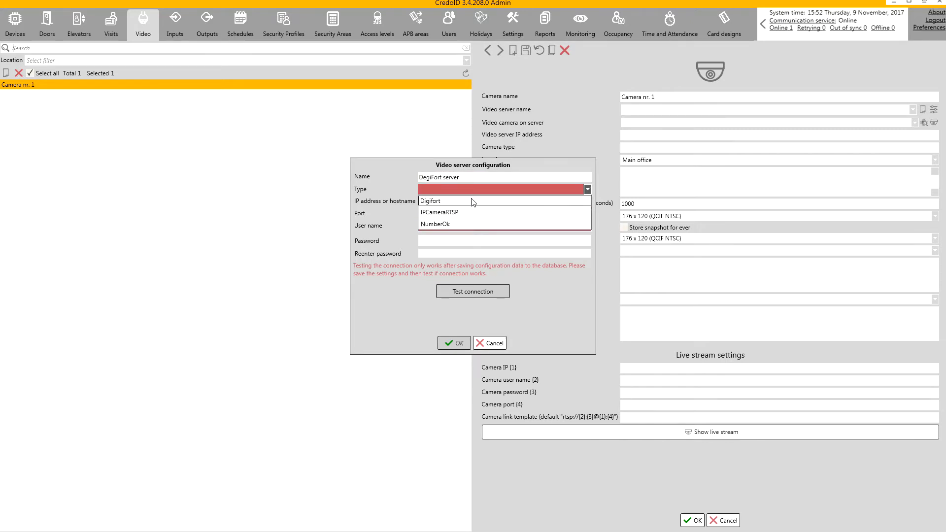
left_click(463, 200)
key("Tab")
type("192.168.8.127")
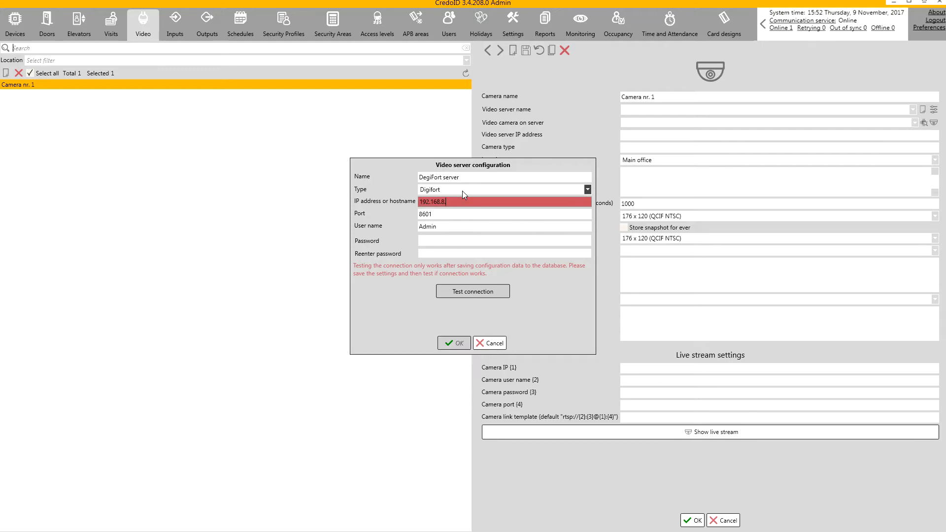
left_click(439, 243)
type("*****")
key("Tab")
type("*****")
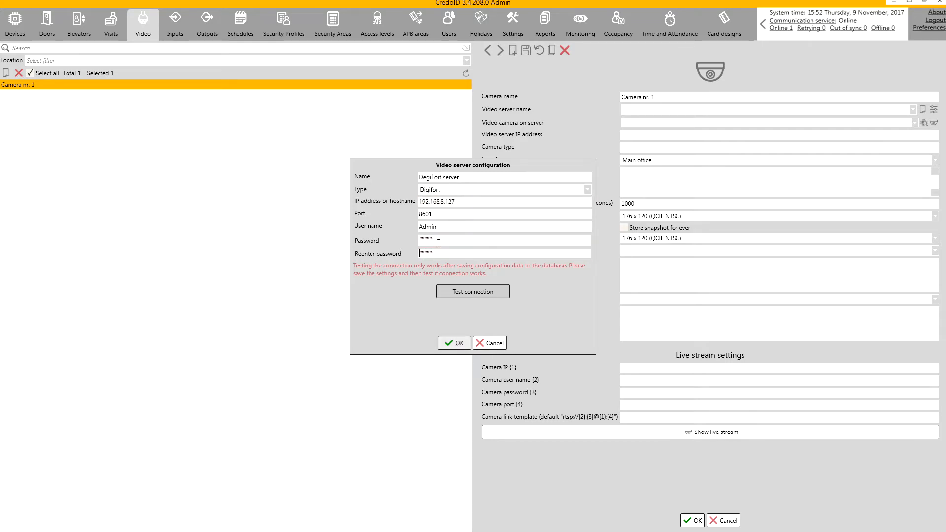
left_click(462, 344)
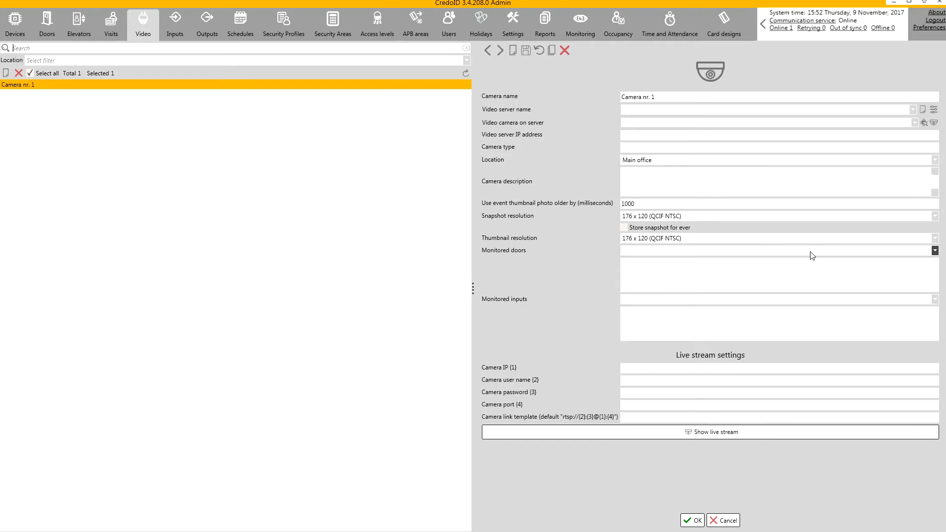
- Assign DegiFort server to Camera nr. 1 and confirm its connection test succeeds
left_click(772, 110)
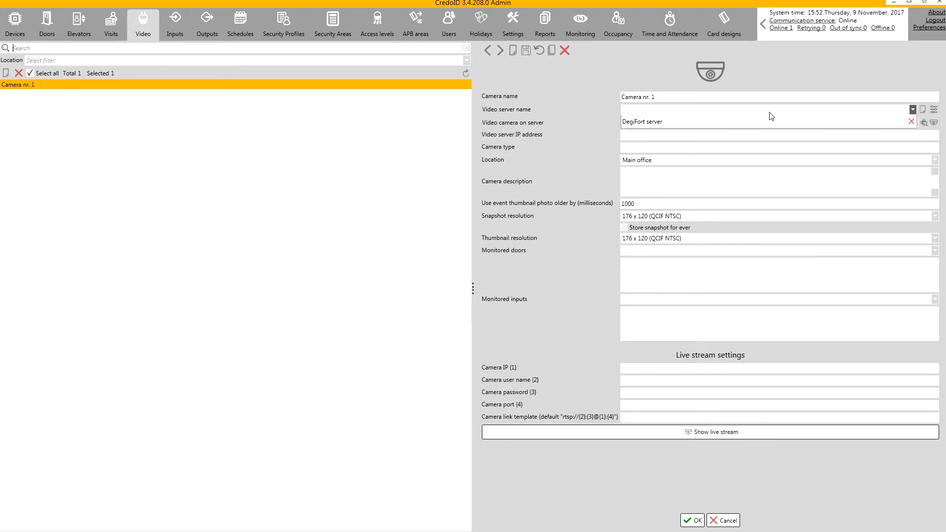
left_click(765, 126)
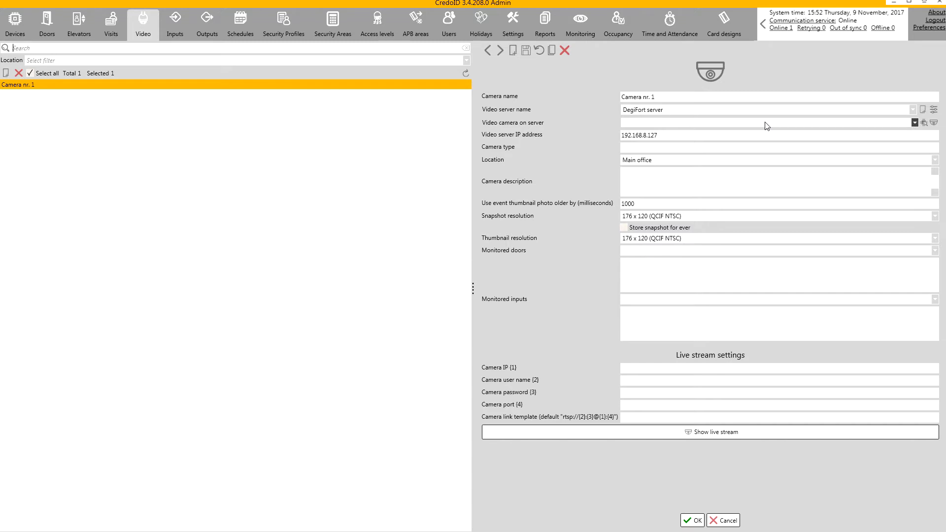
left_click(934, 109)
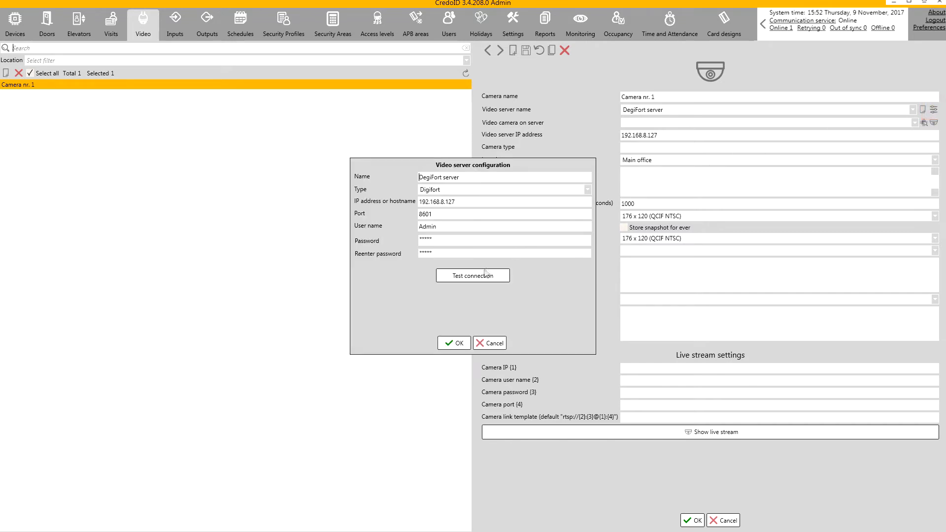
left_click(472, 277)
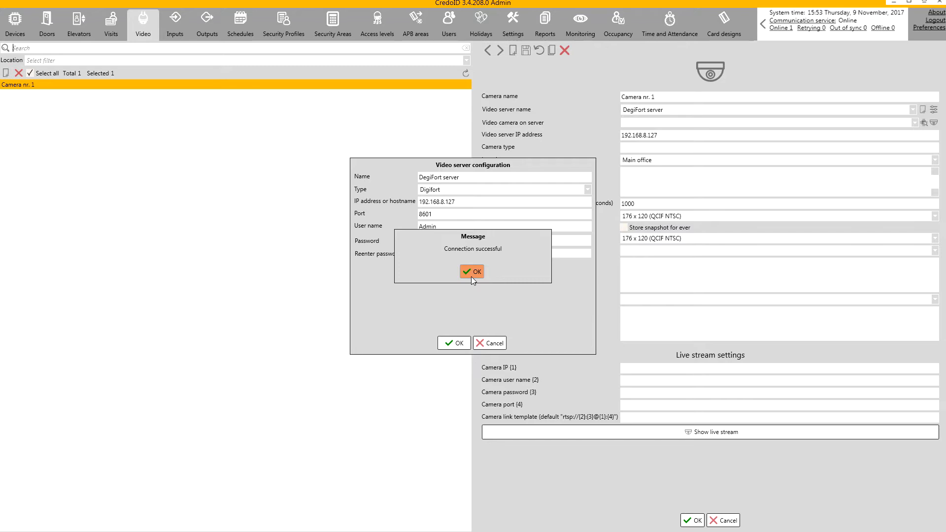
left_click(471, 277)
left_click(457, 342)
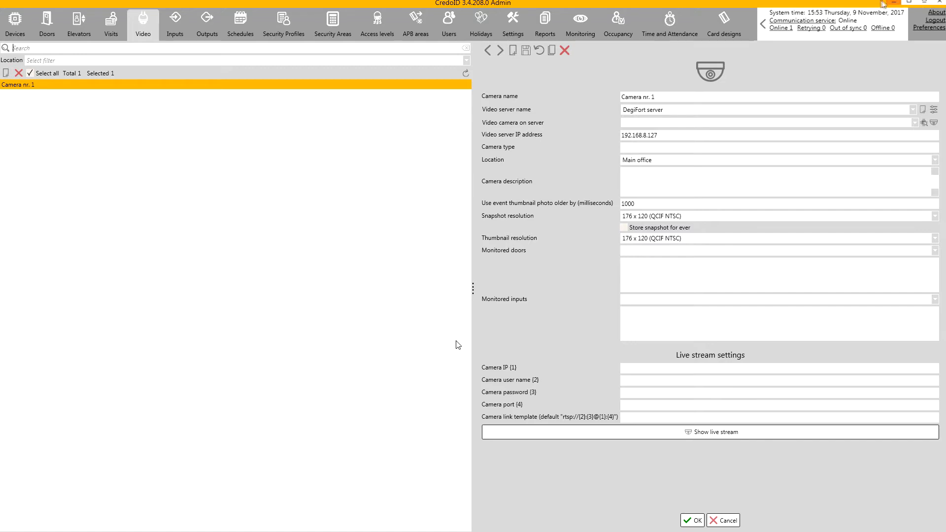
- Search the server's cameras, link Camera nr. 1 to 'Test : Test', and save
left_click(925, 124)
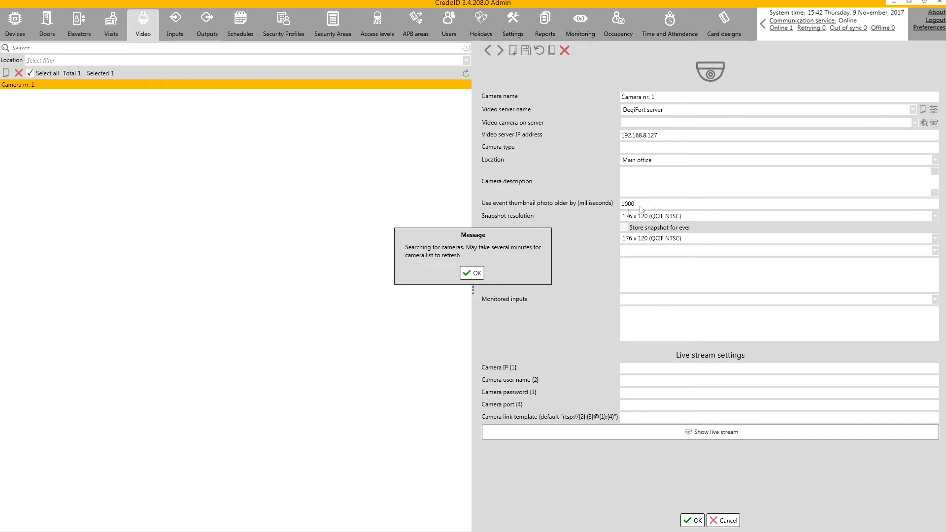
left_click(474, 273)
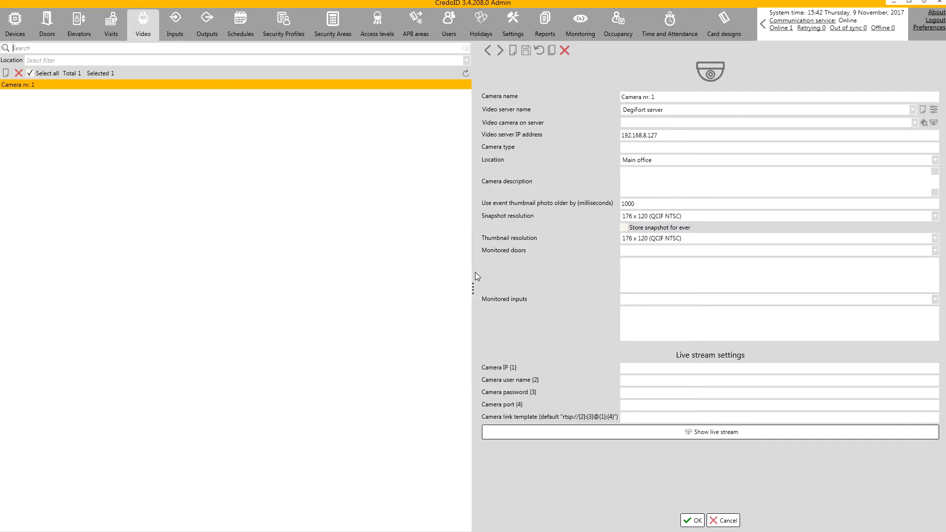
left_click(758, 128)
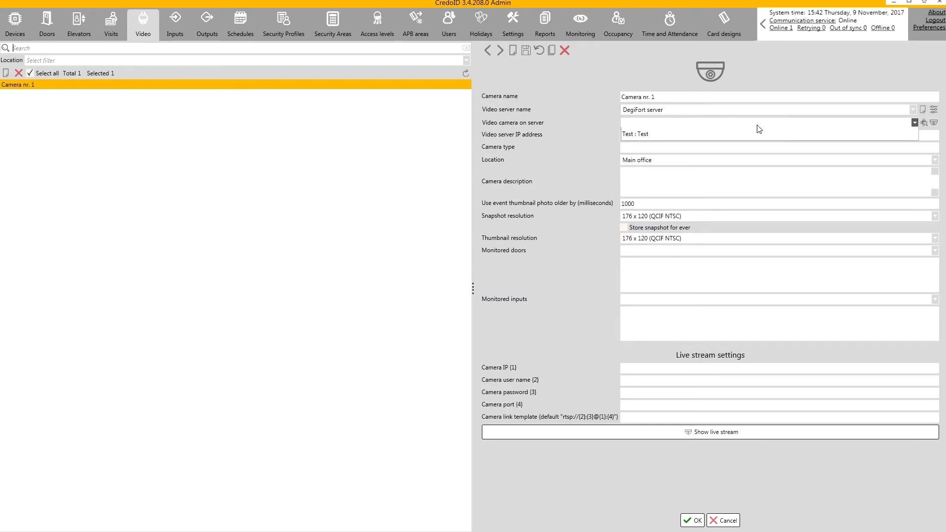
left_click(754, 135)
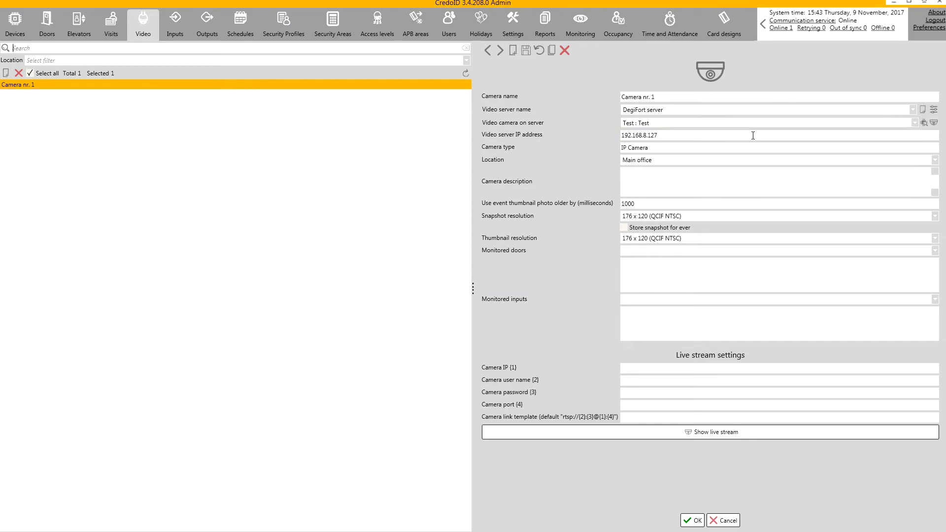
left_click(695, 522)
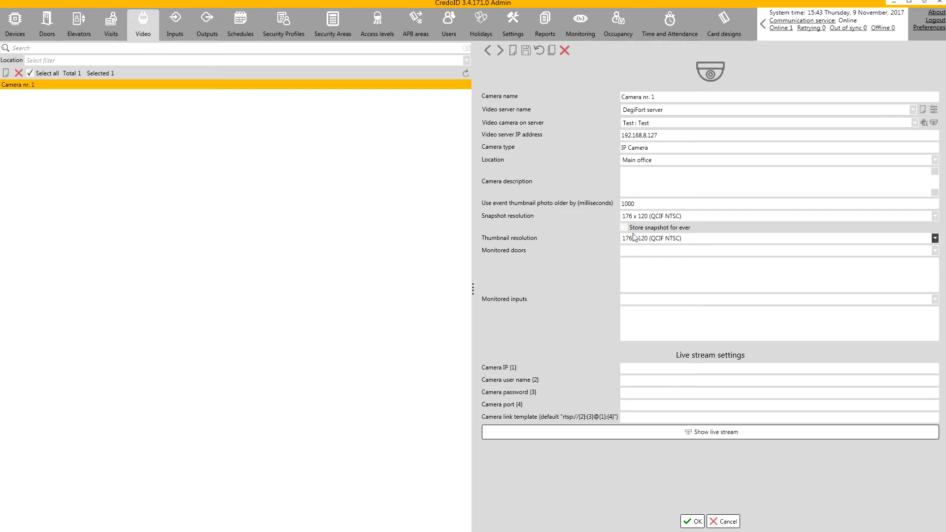
- Set snapshot resolution to 800 x 600 (SVGA) and preview the camera's live picture
left_click(667, 216)
left_click(653, 305)
left_click(701, 524)
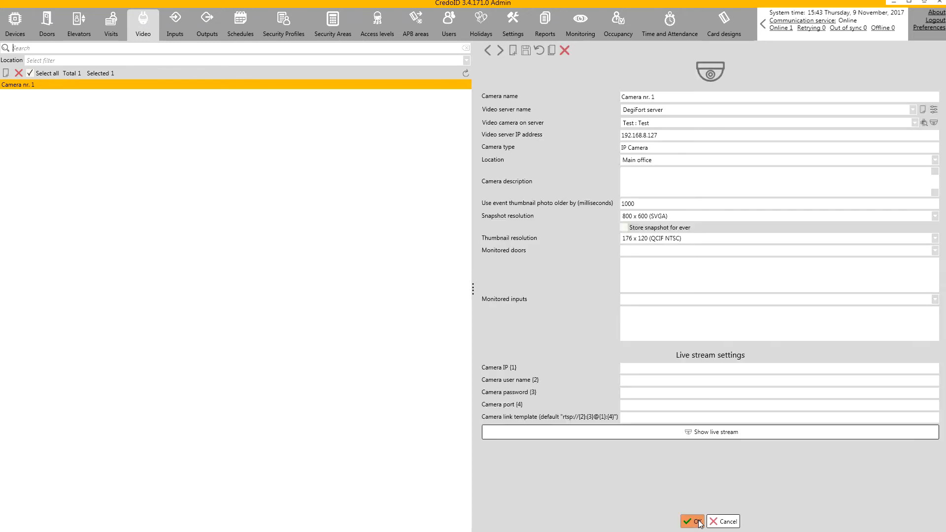
left_click(935, 123)
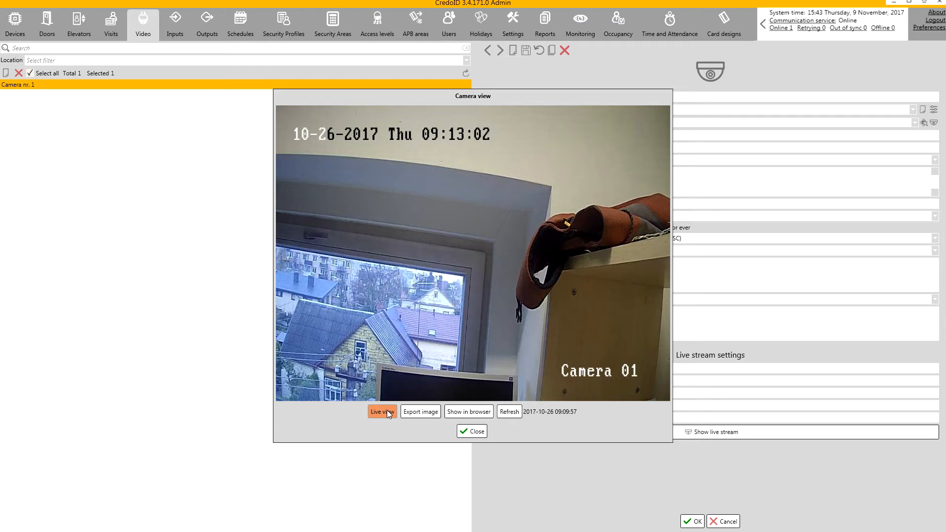
left_click(478, 431)
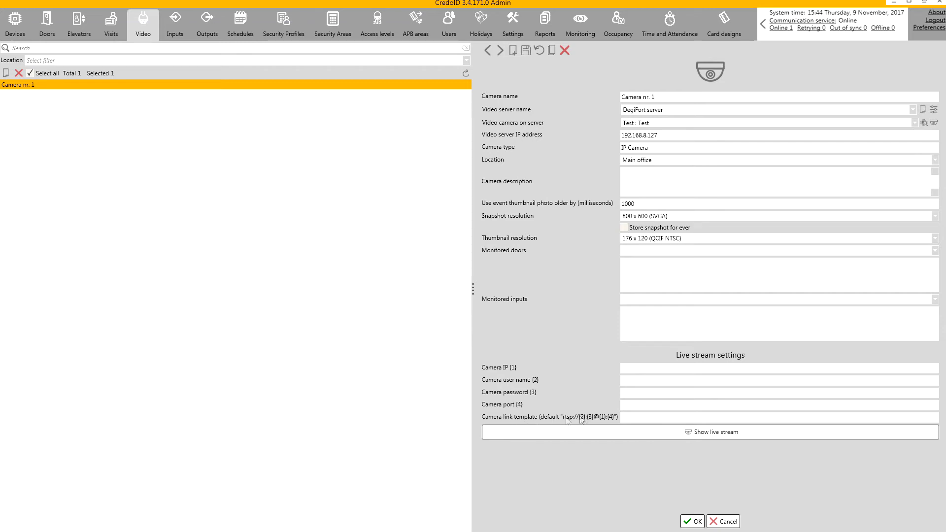
- Add Test controller as a monitored door and bring up its event filter
left_click(677, 255)
left_click(670, 265)
left_click(911, 266)
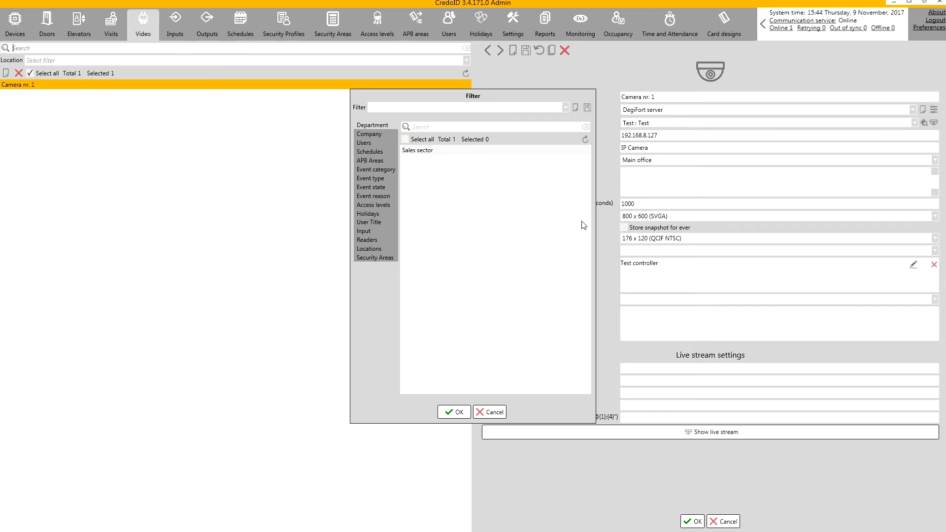
- Create a 'Filter access' filter for access denied and granted events, then save Camera nr. 1
left_click(576, 109)
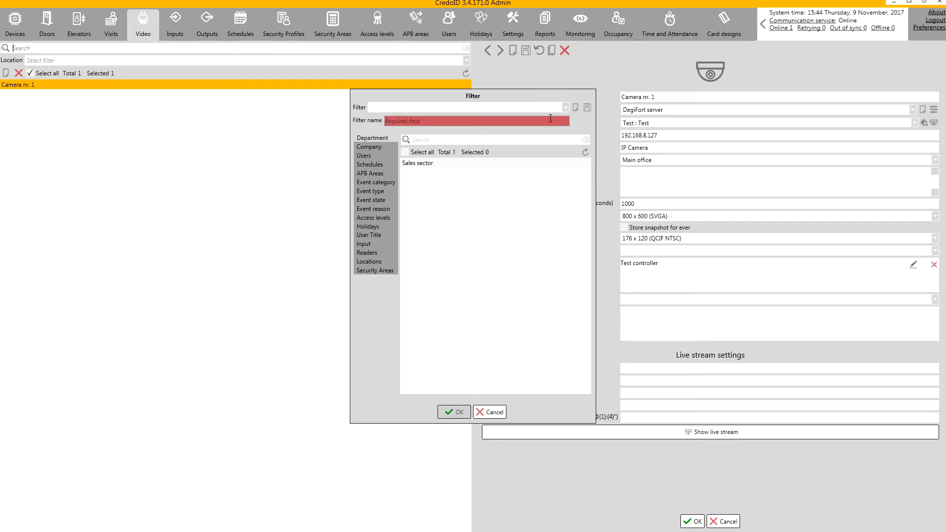
left_click(552, 117)
type("Filter access")
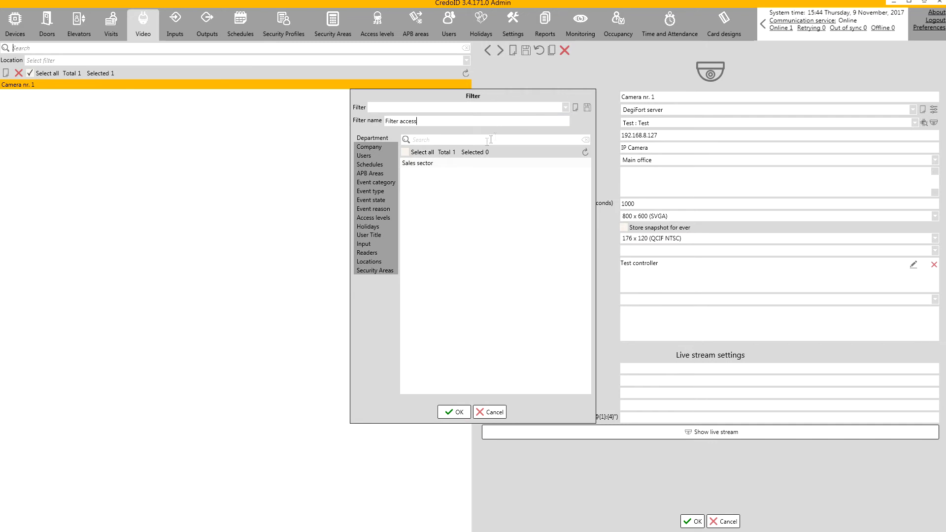
left_click(383, 192)
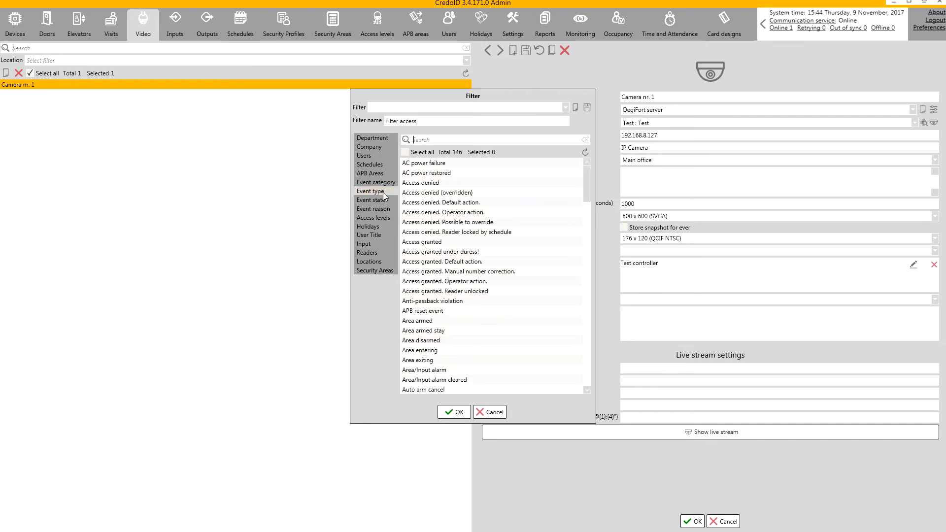
left_click(423, 183)
left_click(477, 291, "shift")
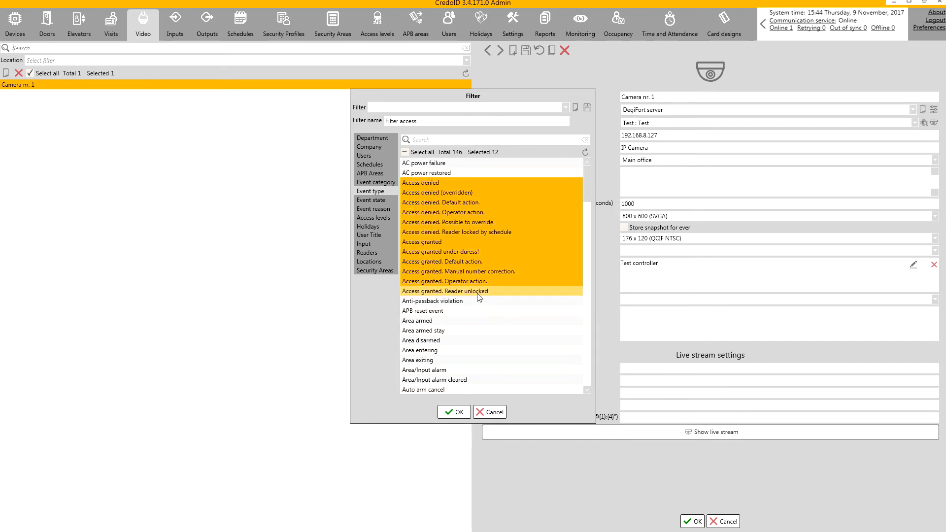
left_click(587, 108)
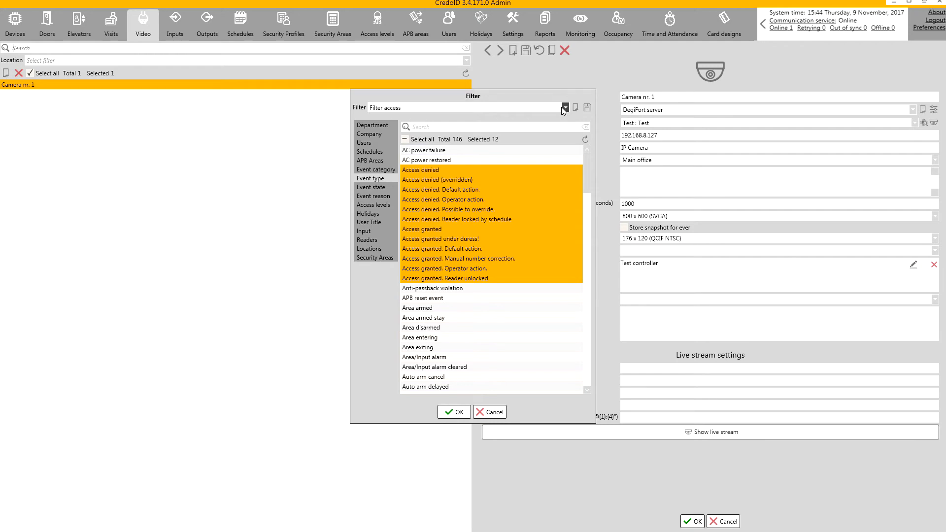
left_click(451, 412)
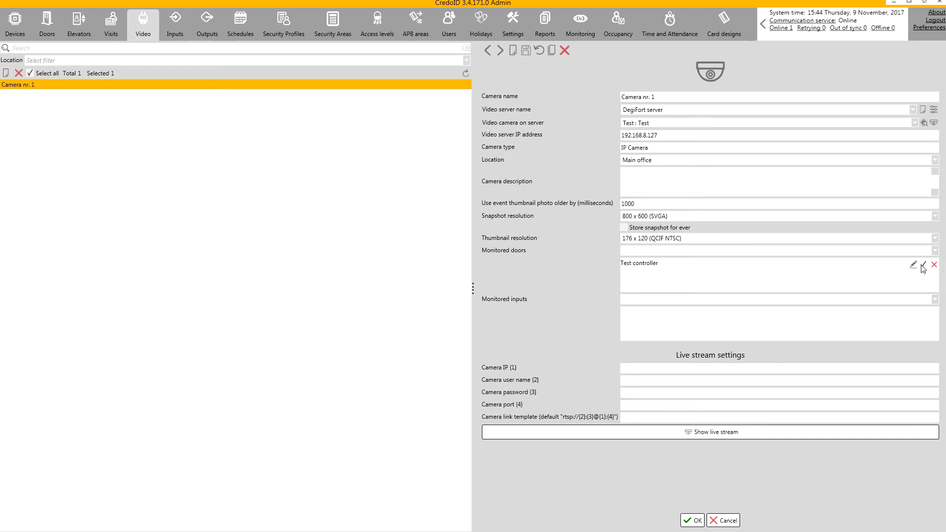
left_click(696, 521)
- View the snapshot for the latest Access granted event in Monitoring, then go to Settings
left_click(574, 29)
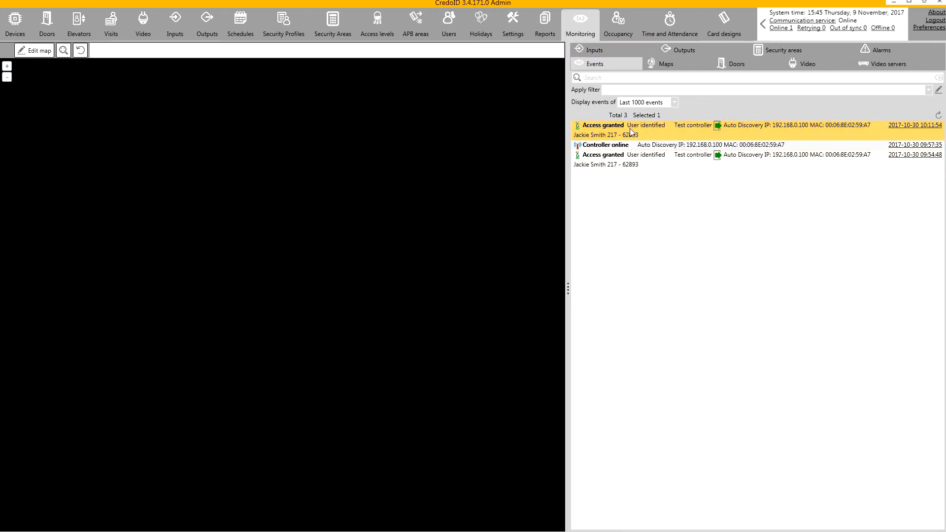
left_click(631, 131)
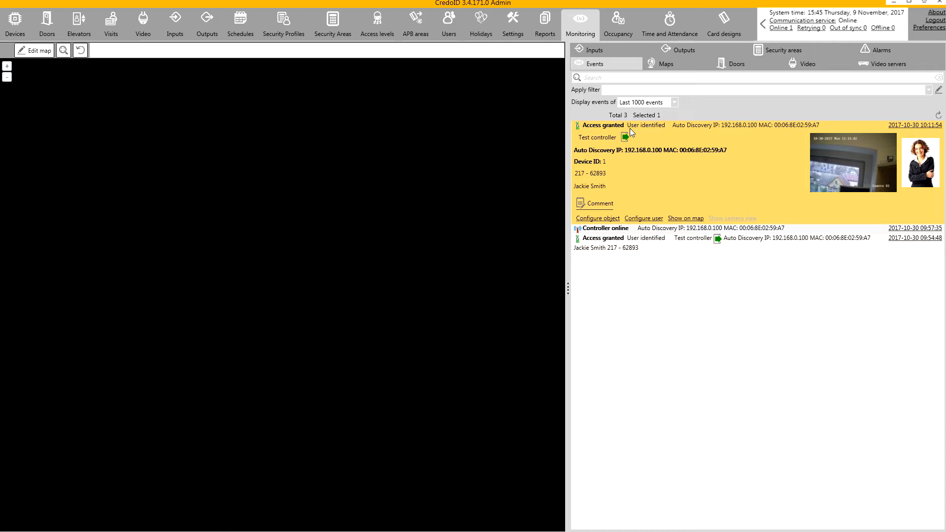
left_click(731, 219)
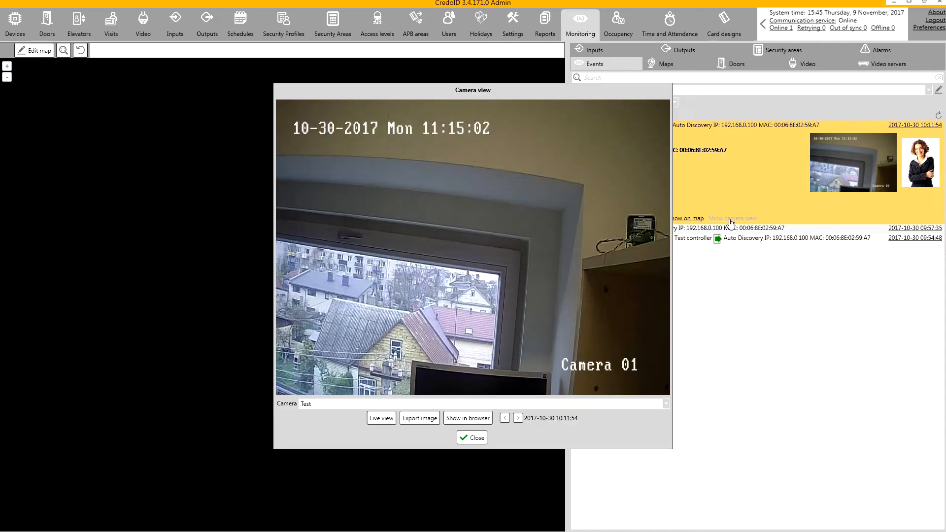
left_click(472, 438)
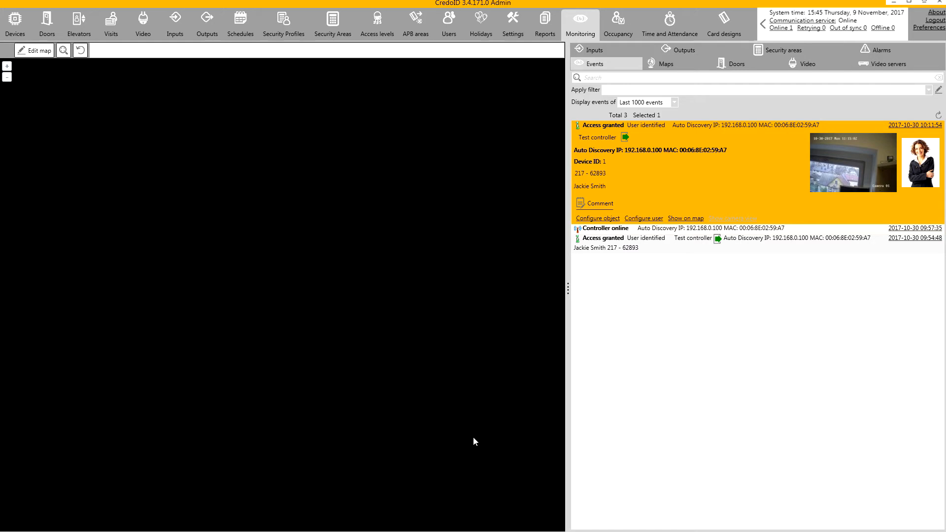
left_click(511, 34)
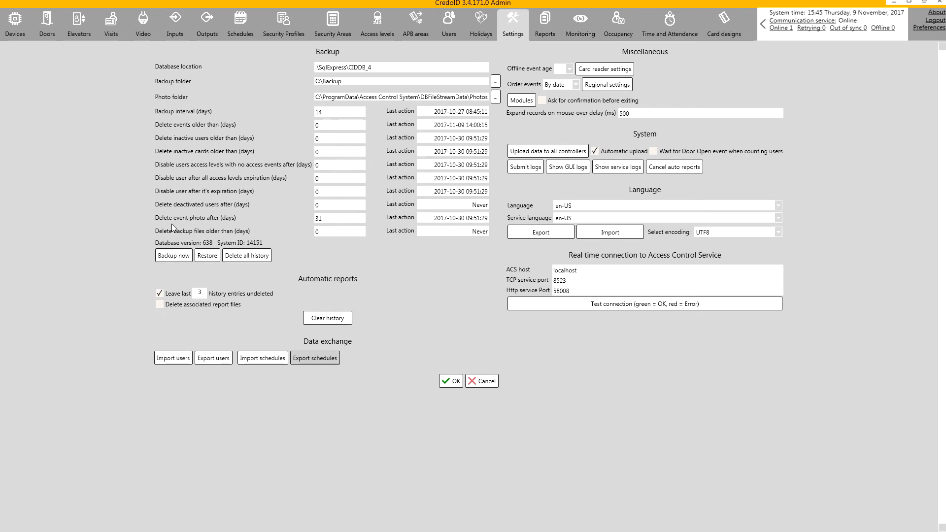
- Switch from Settings back to the Video tab showing Camera nr. 1's editor
left_click(142, 24)
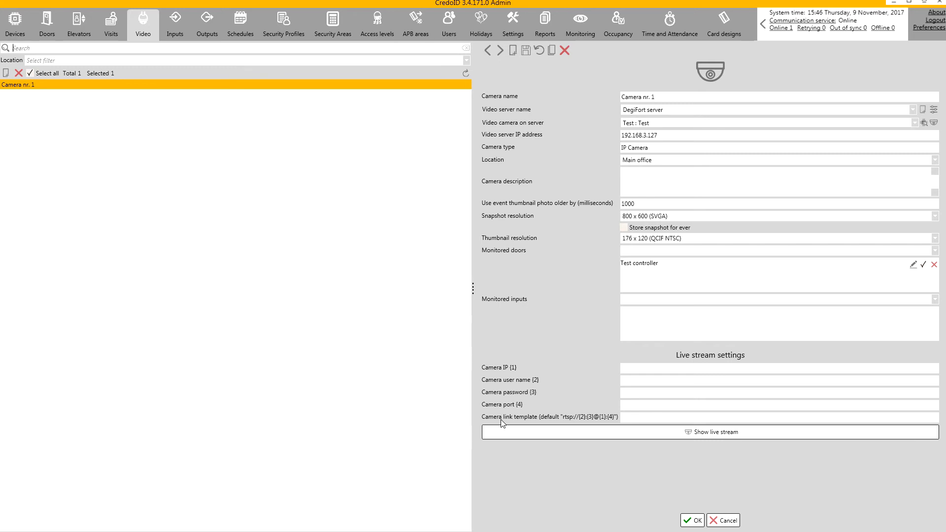
- Enter stream IP 192.168.3.64, the camera's user name and password, port 554, and test the RTSP stream
left_click(626, 367)
type("192.168.3.64")
key("Tab")
type("admin")
key("Tab")
type("12345")
key("Tab")
type("554")
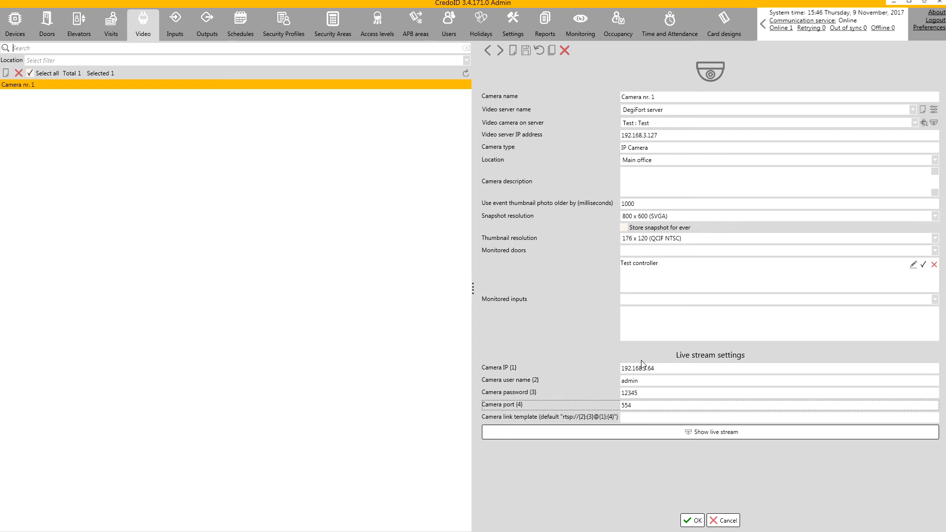
left_click(639, 428)
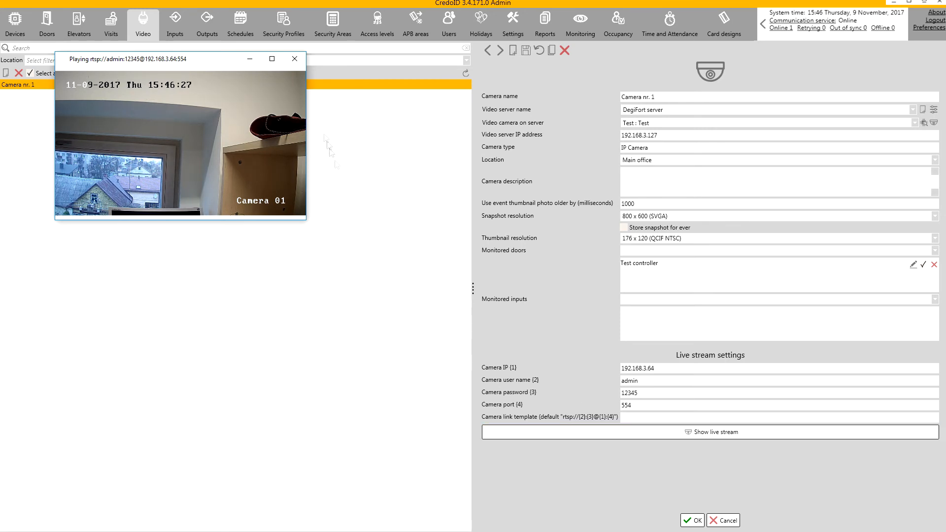
left_click(295, 59)
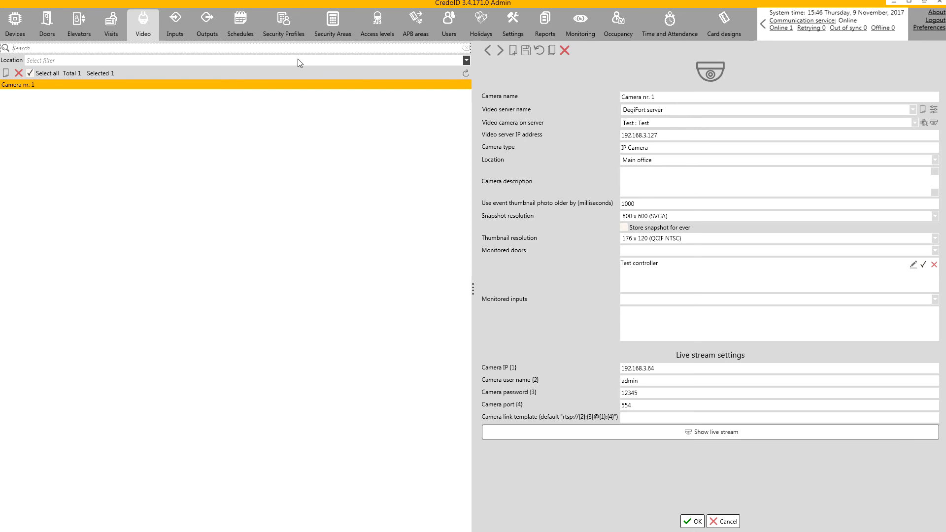
- Add 'LPR input' as a license plate recognition server linked to Camera nr. 1 and Test controller
left_click(174, 26)
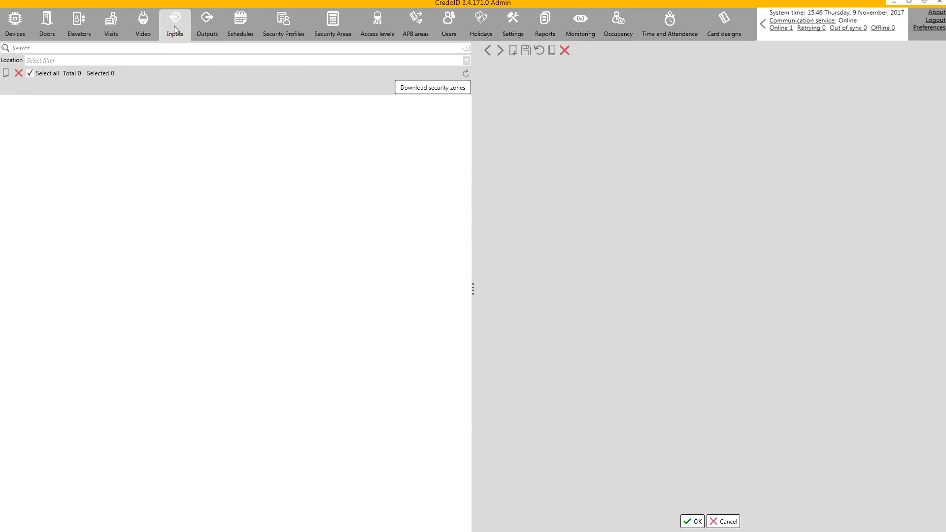
left_click(6, 73)
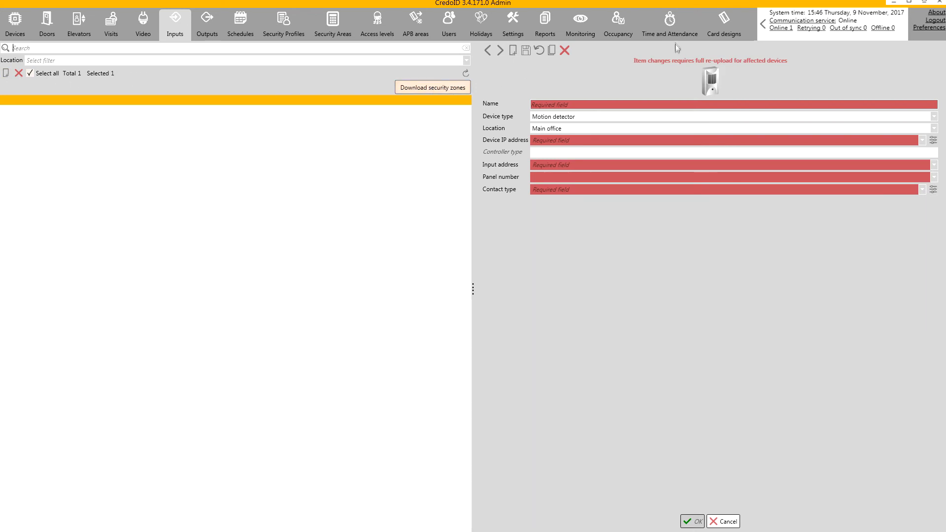
left_click(626, 119)
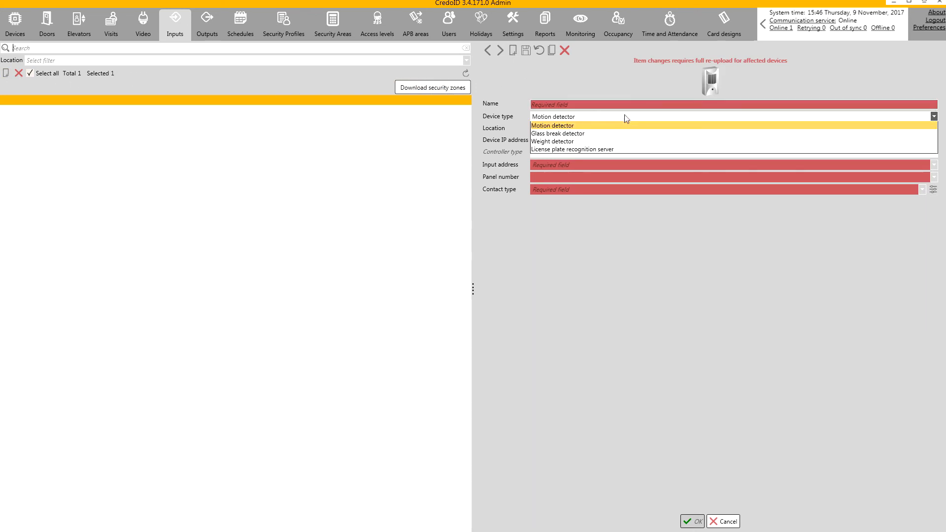
left_click(618, 148)
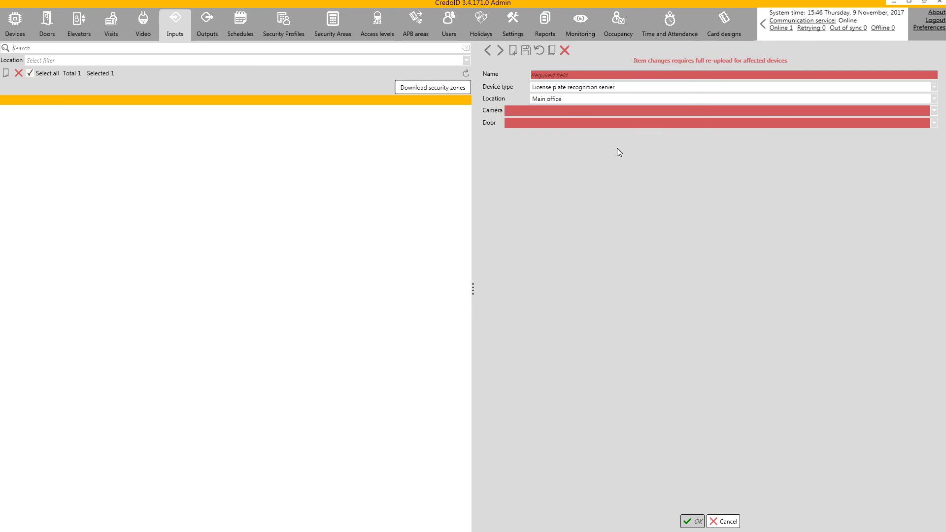
left_click(569, 75)
type("LPR input")
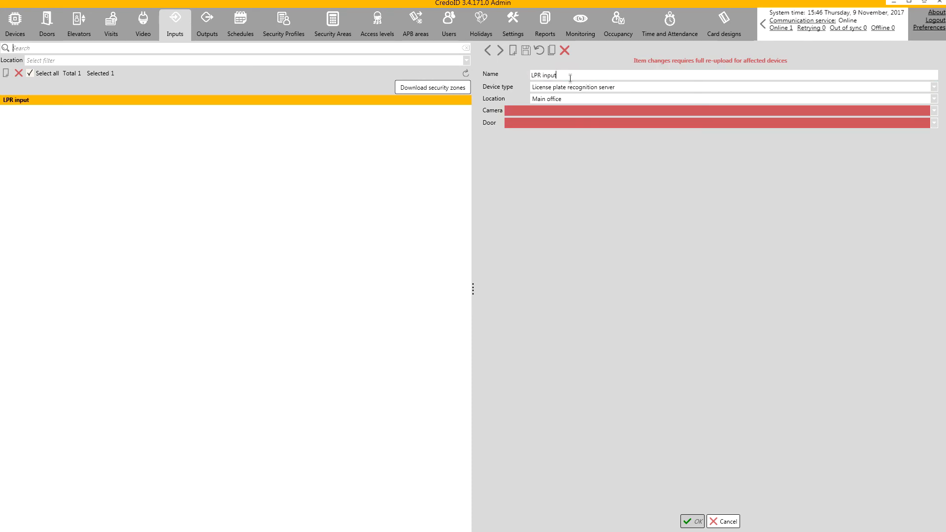
left_click(569, 110)
left_click(567, 121)
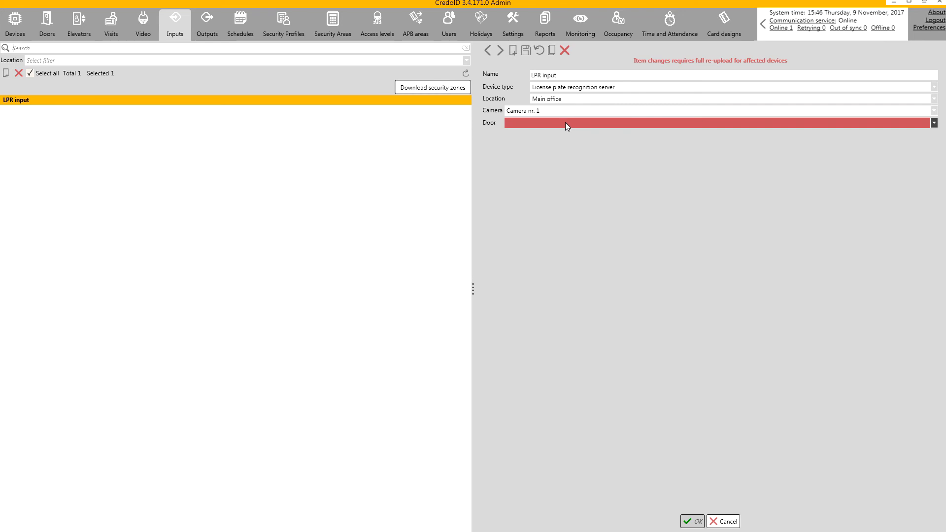
left_click(566, 122)
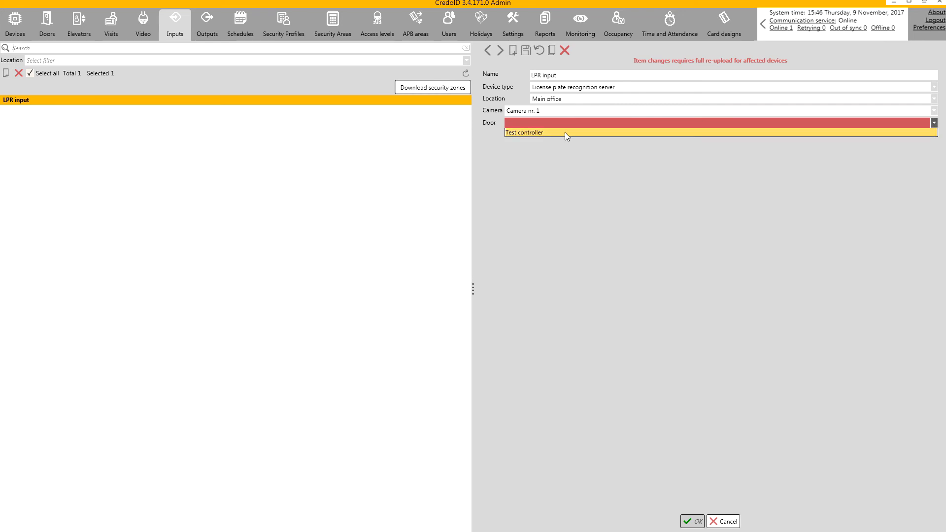
left_click(565, 132)
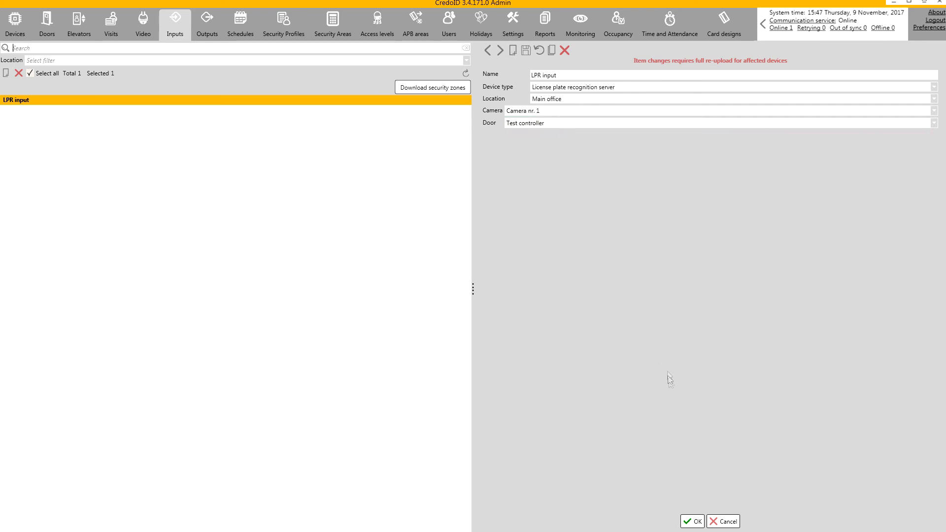
left_click(698, 523)
- In Occupancy, manually check plate ABC123 at Test controller, getting a new denied, user-not-found event
left_click(623, 31)
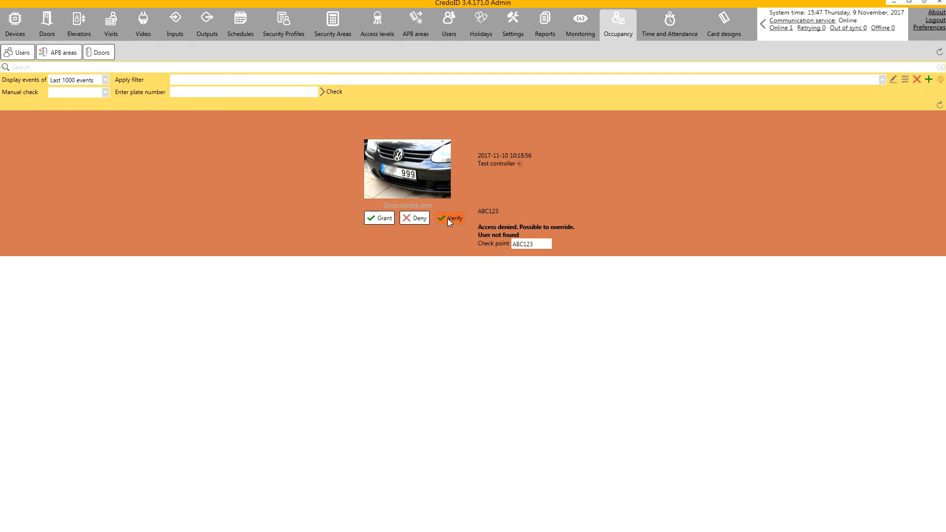
left_click(68, 95)
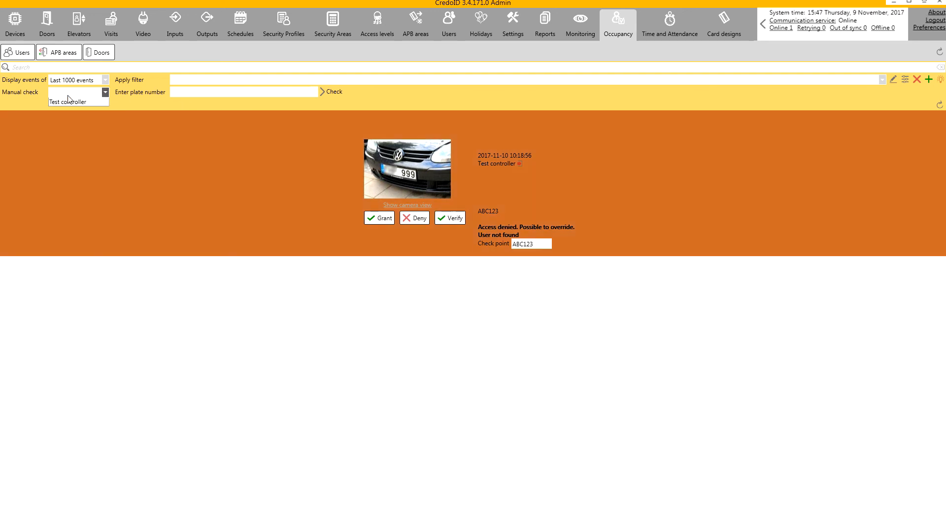
left_click(69, 102)
left_click(182, 93)
type("ABC123")
left_click(325, 93)
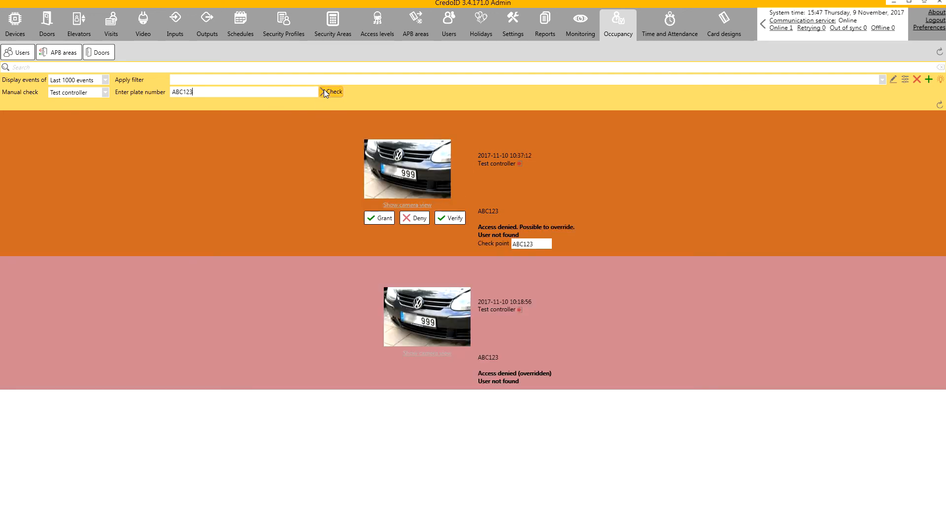